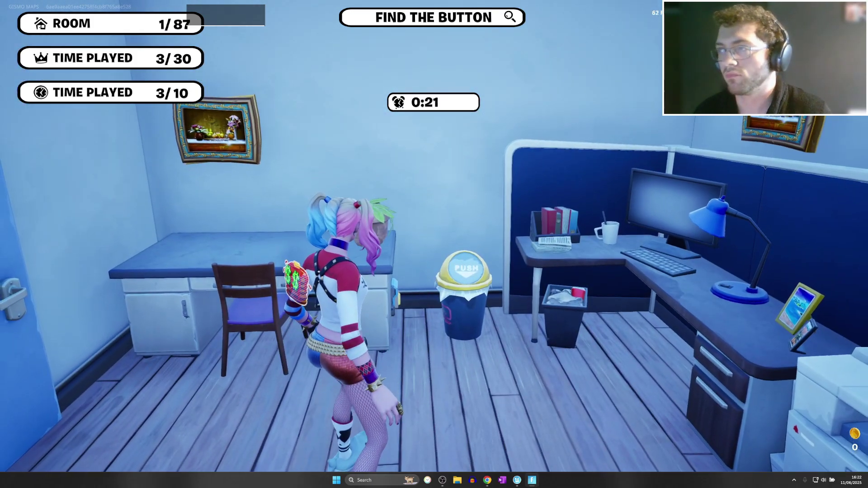
key("w")
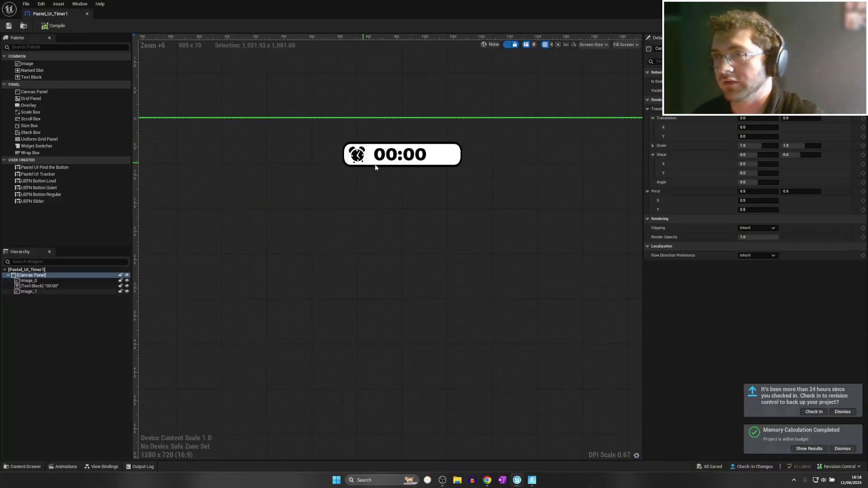
scroll(376, 168, "up", 2)
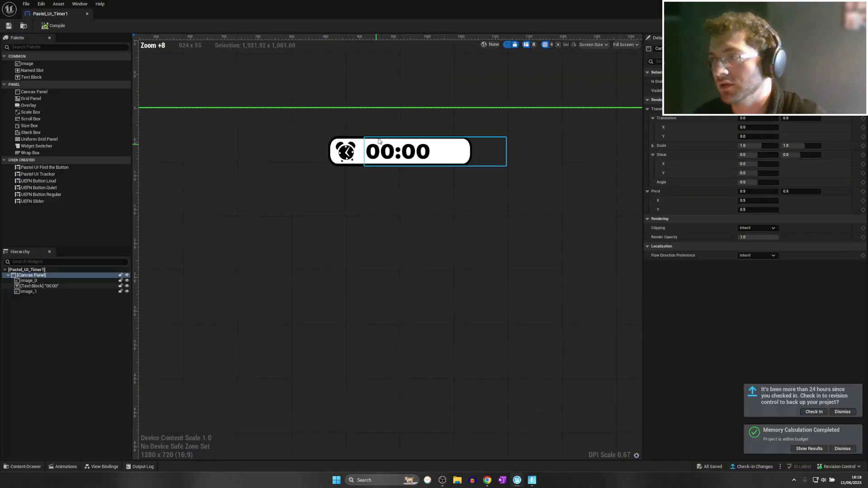
Close the Pastel_UI_Timer1 widget and open the project's UITemps folder.
left_click(89, 14)
left_click(97, 261)
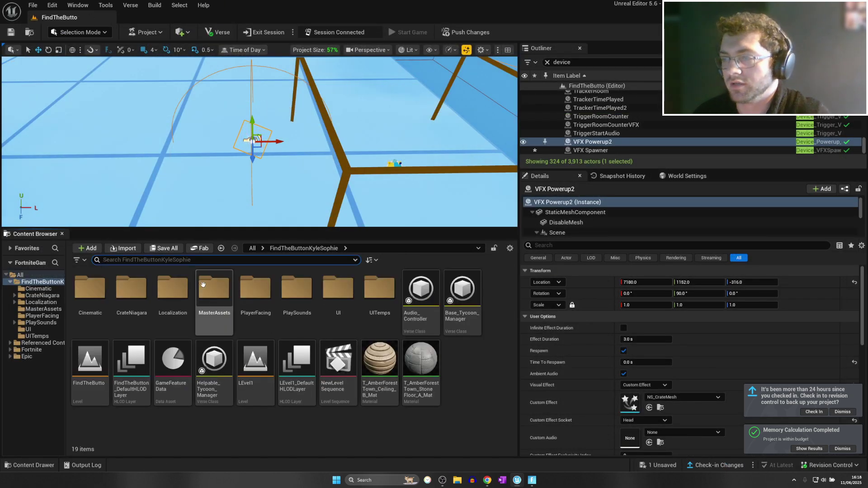
double_click(380, 292)
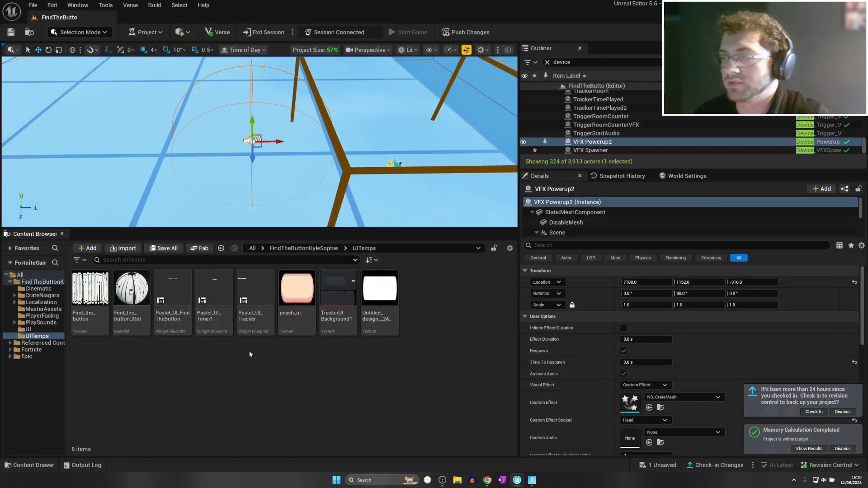
Create a Widget Blueprint in the UITemps folder with User Widget as parent class and name it TimerTutorial1.
right_click(332, 370)
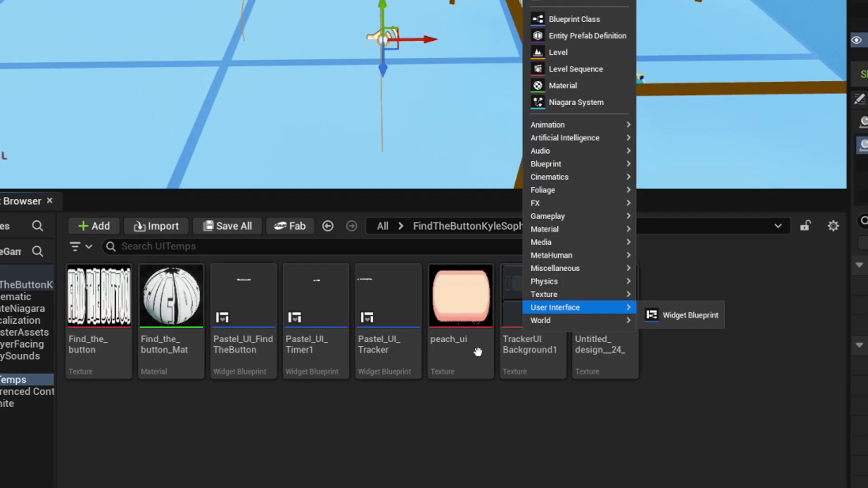
right_click(181, 364)
mouse_move(303, 295)
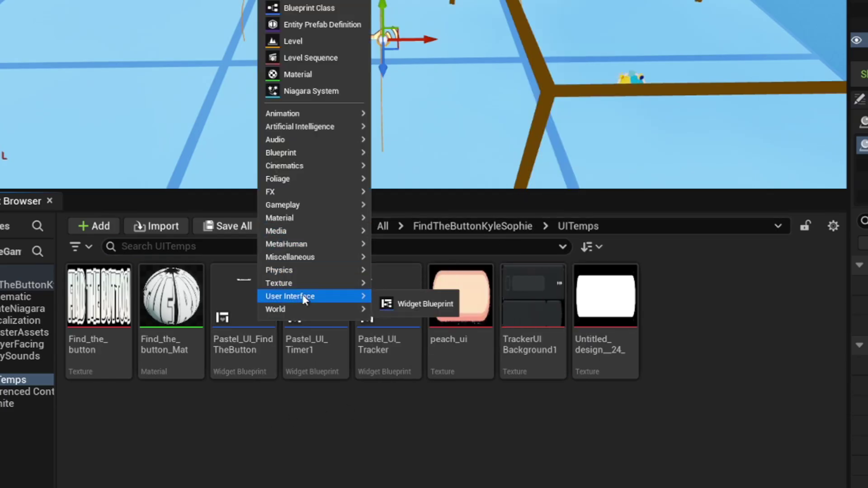
left_click(403, 303)
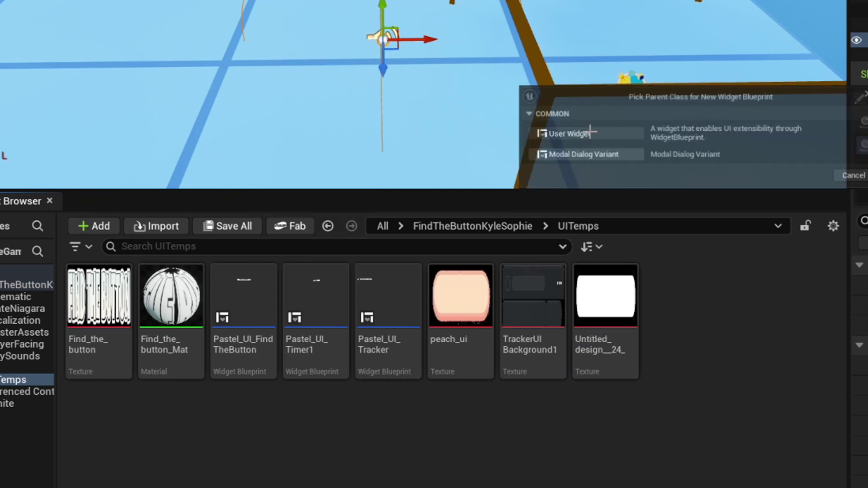
left_click(591, 132)
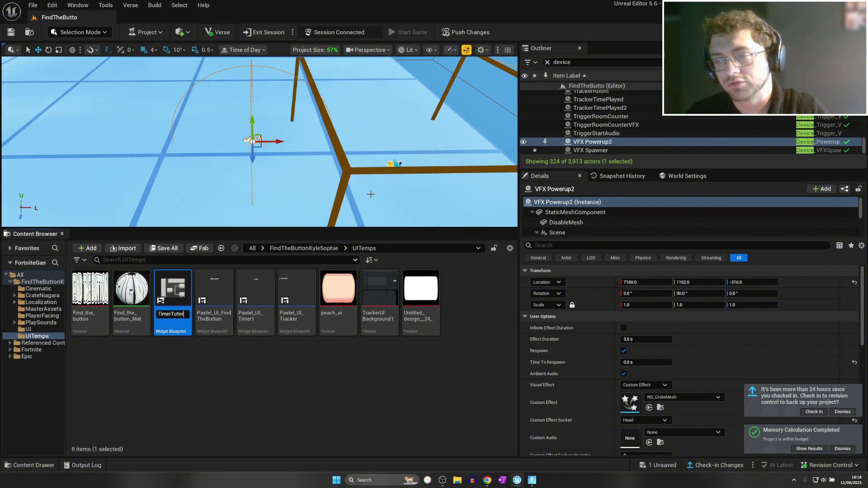
type("TimerTutorial1")
key("Return")
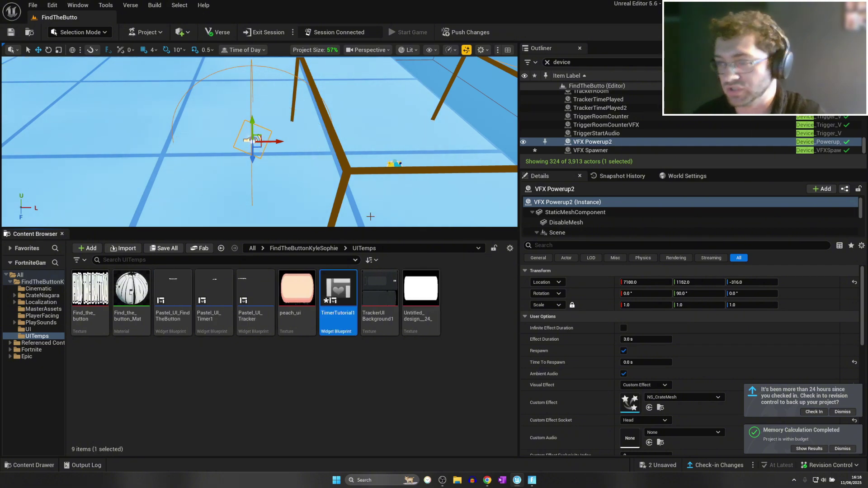
Open TimerTutorial1 and add a Canvas Panel with an Image of about 100 × 40 near its top edge.
double_click(341, 286)
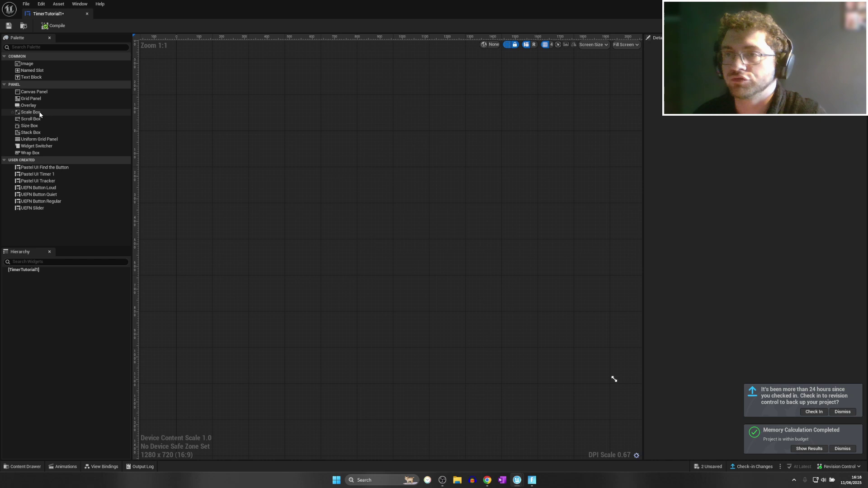
left_click_drag(33, 92, 270, 176)
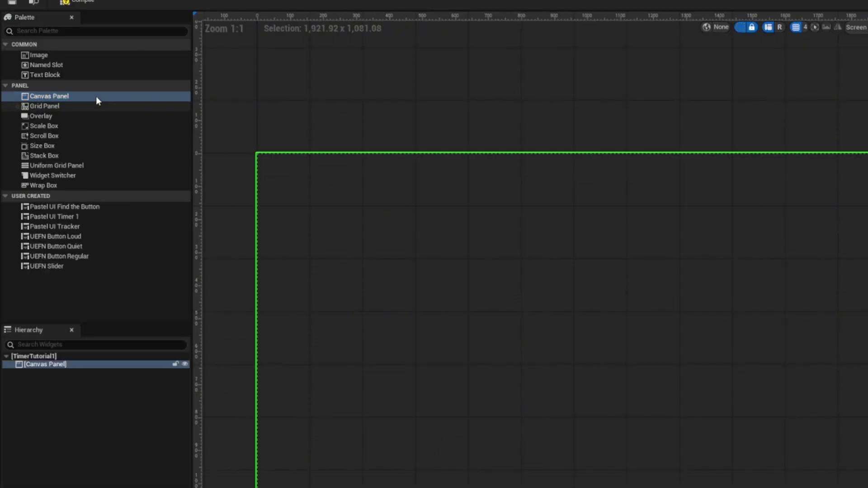
left_click_drag(56, 54, 580, 224)
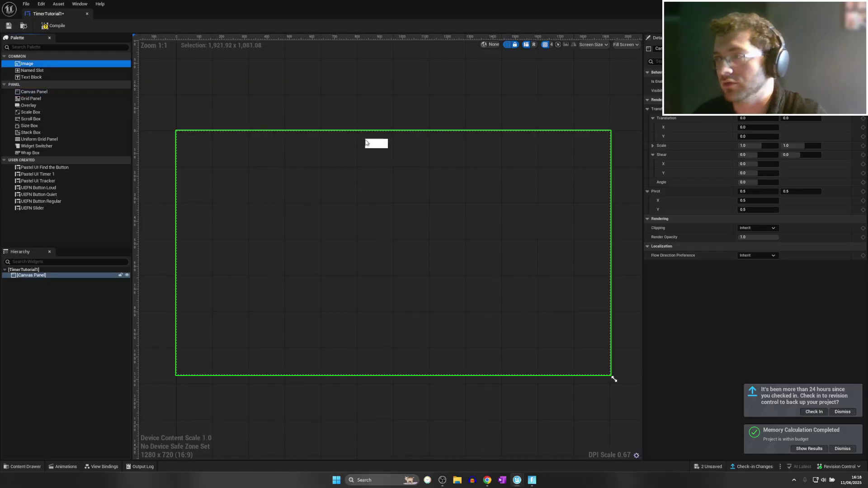
left_click_drag(367, 143, 367, 144)
scroll(384, 151, "up", 2)
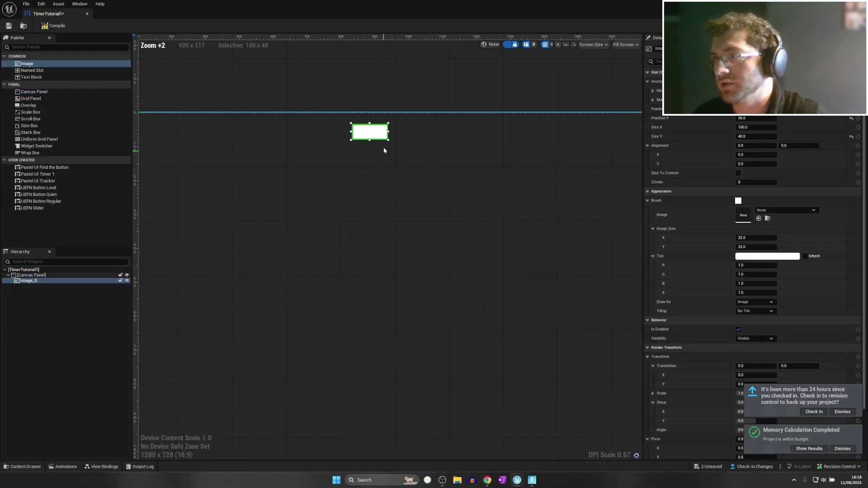
scroll(529, 232, "down", 2)
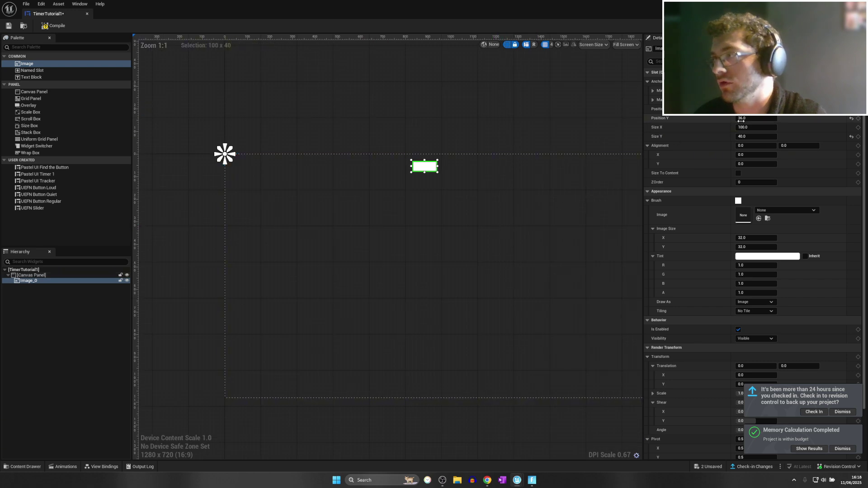
Anchor the image to the top centre of the canvas.
left_click(756, 82)
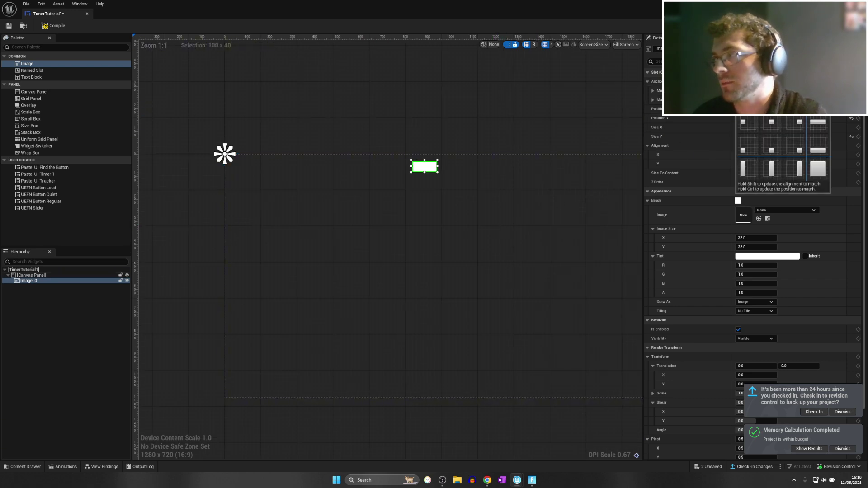
left_click(771, 93)
scroll(455, 177, "up", 3)
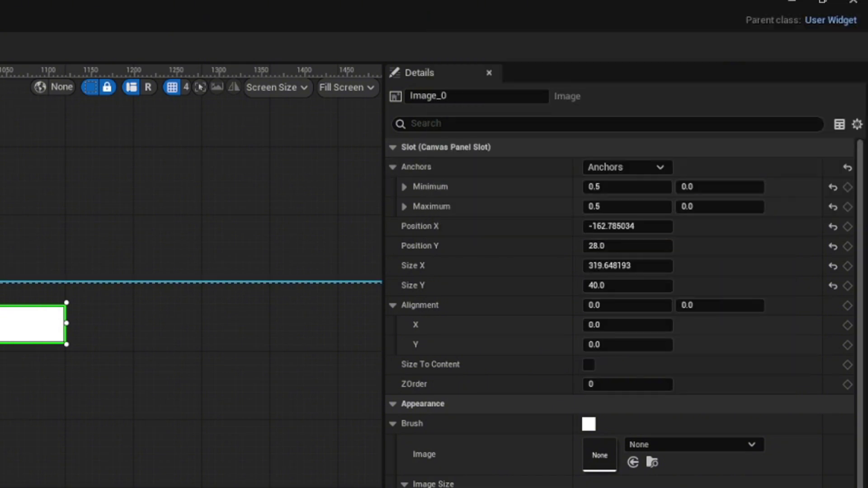
left_click(616, 169)
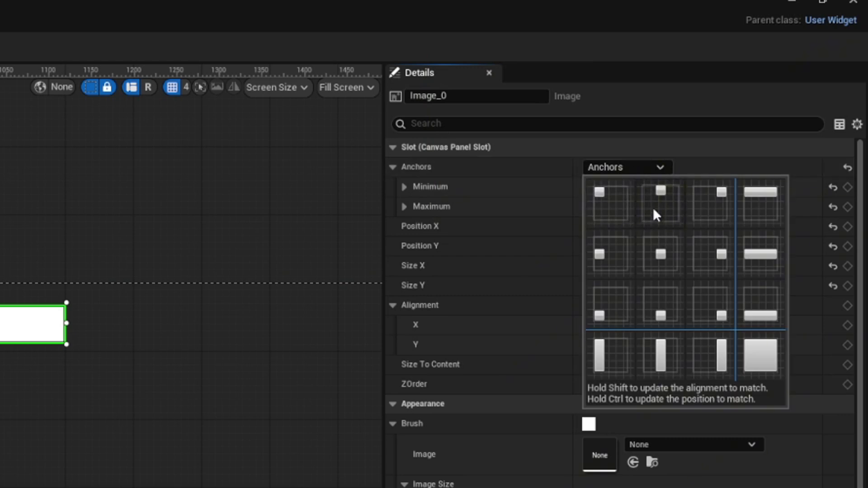
left_click(653, 208)
left_click(629, 167)
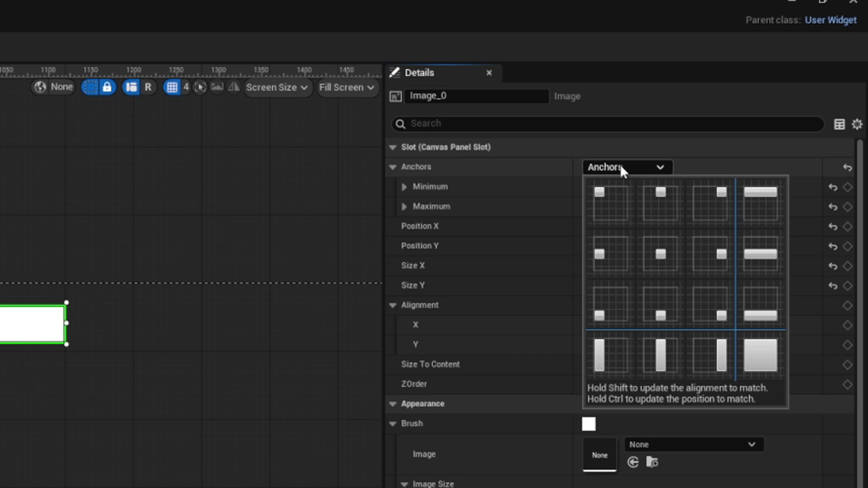
left_click(667, 203)
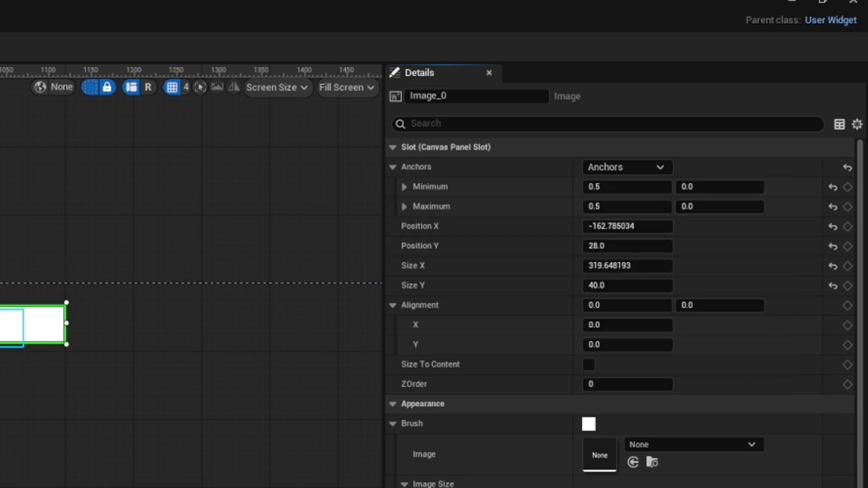
Stretch the image into a bar of about 320 × 40, centred just below the top-centre anchor.
left_click_drag(432, 156, 445, 160)
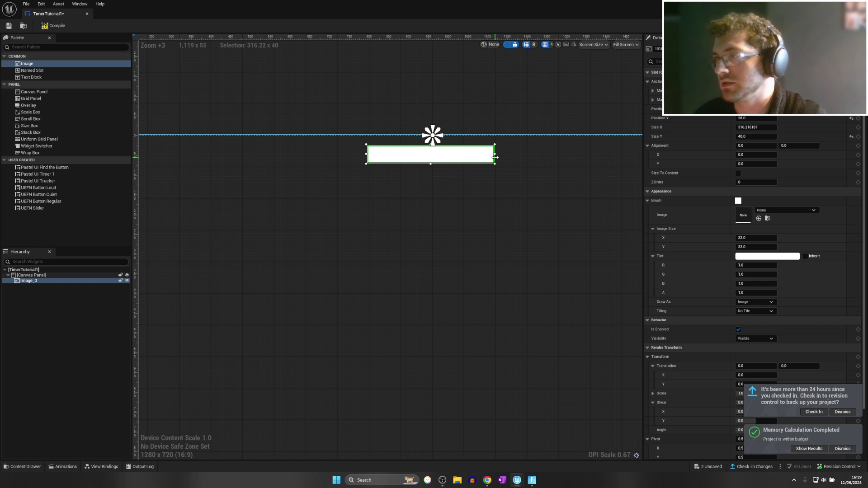
left_click(497, 202)
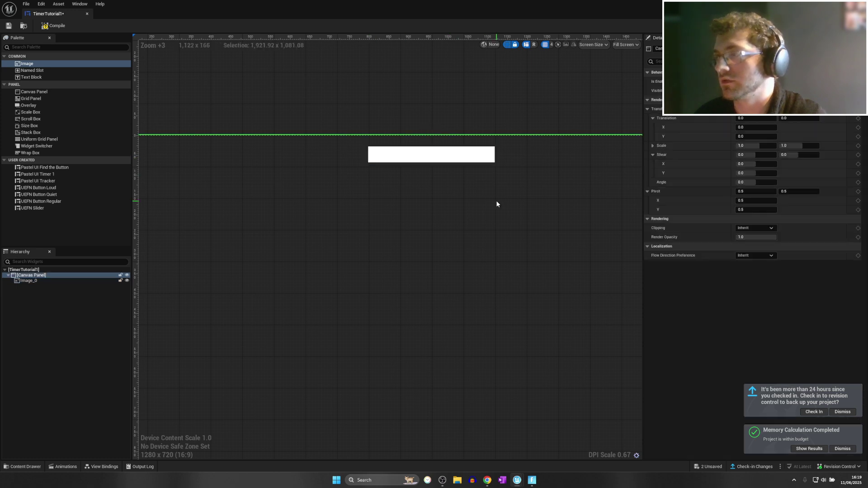
left_click(456, 159)
Add a Text Block of about 165 × 41 on the white bar and colour its text black.
left_click_drag(34, 80, 218, 107)
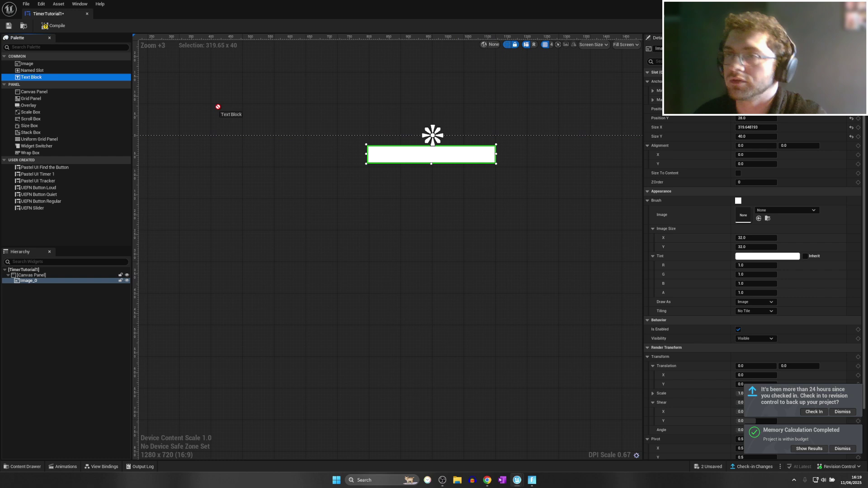
left_click_drag(384, 153, 396, 161)
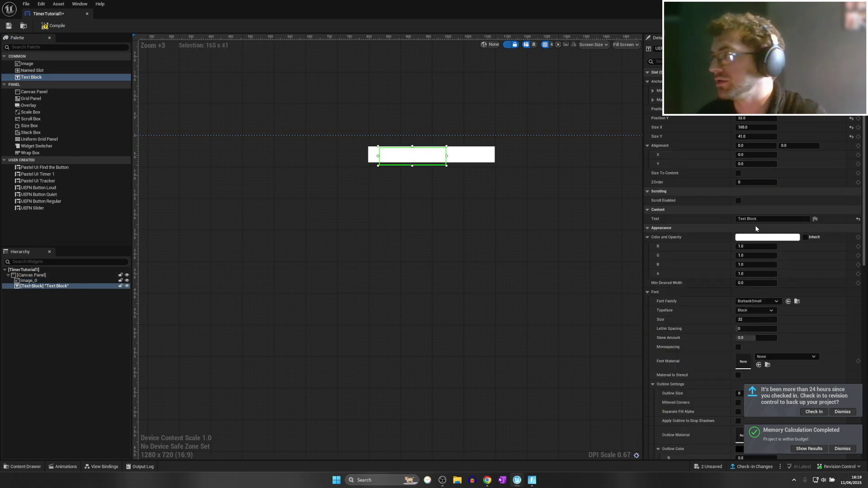
scroll(750, 322, "down", 9)
scroll(749, 321, "up", 9)
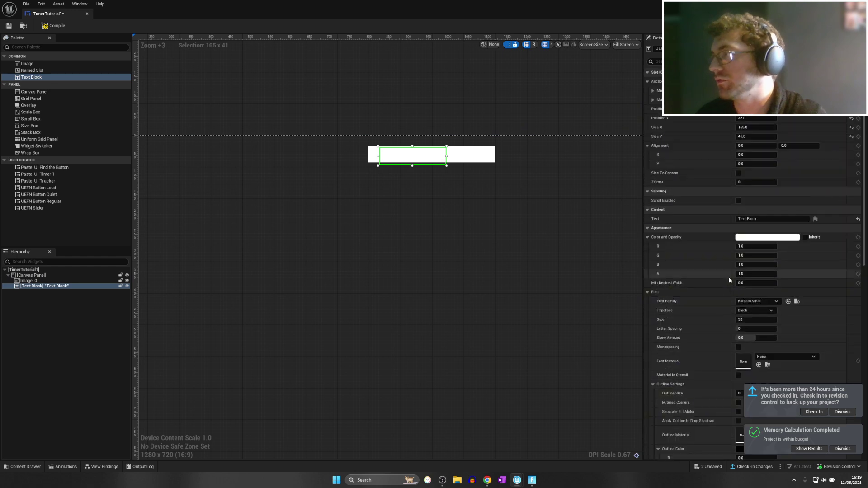
left_click(753, 239)
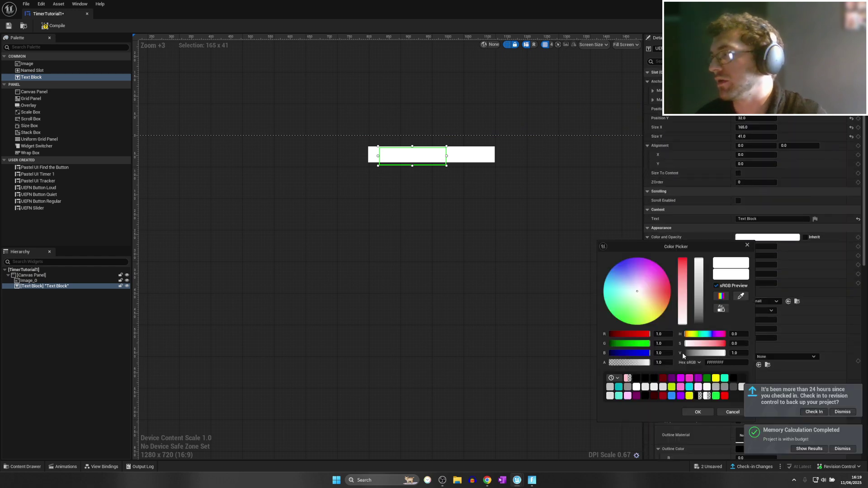
left_click(733, 380)
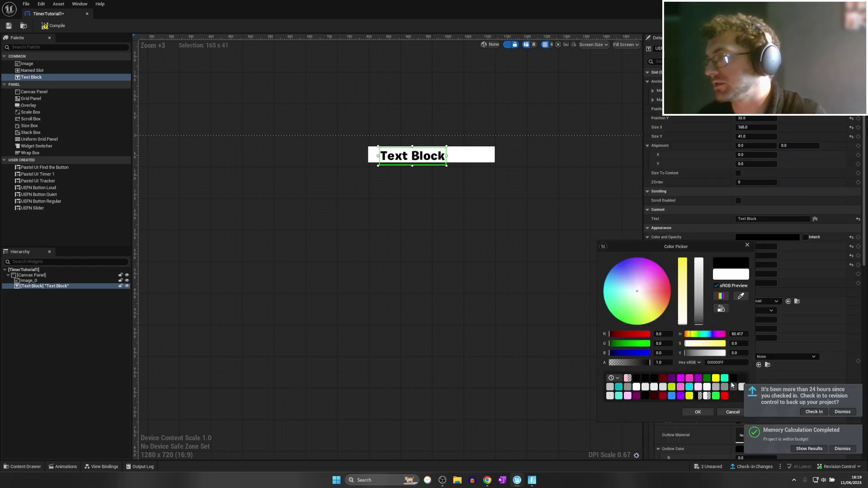
left_click(686, 413)
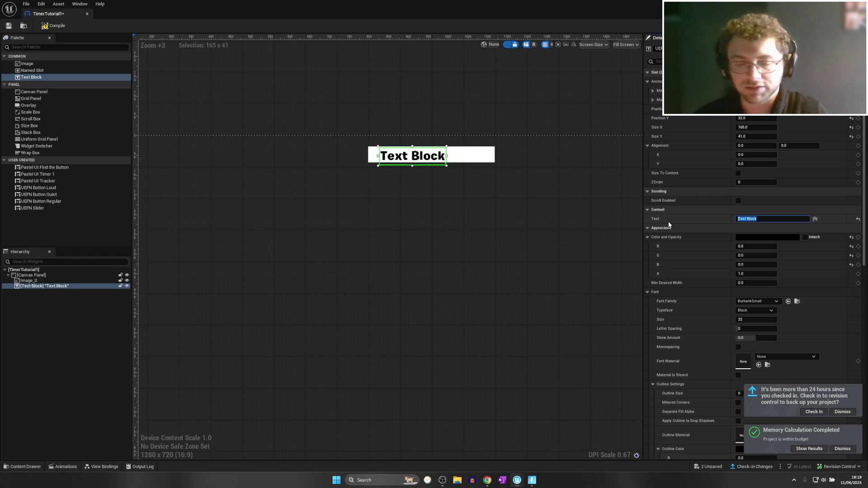
Set the Text Block's content to 00:00.
type("00")
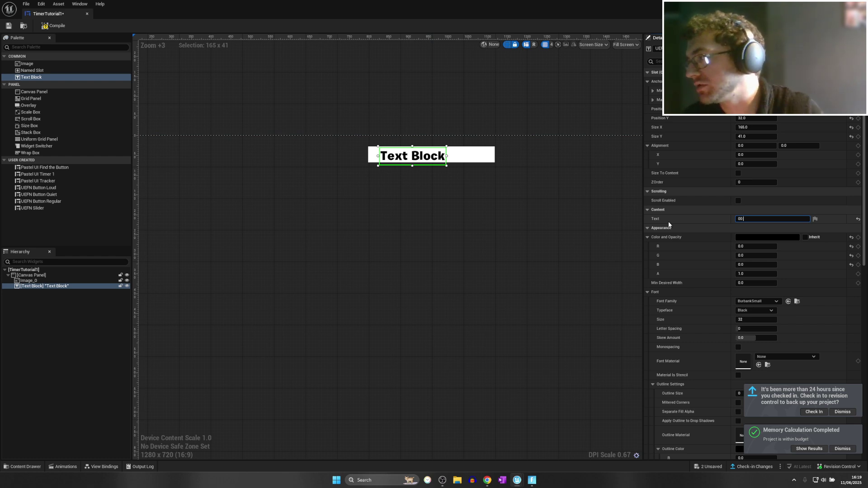
type(":00")
key("Return")
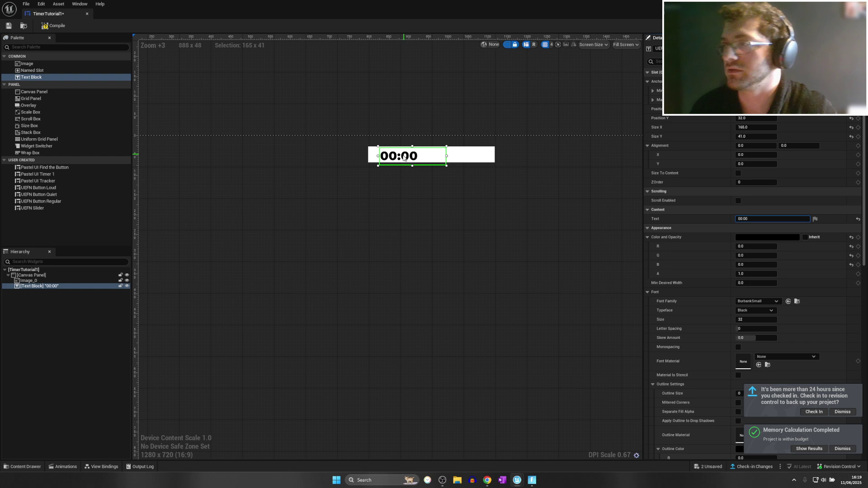
Move the timer text to the middle of the bar and anchor it to the top centre of the canvas.
left_click_drag(406, 160, 436, 160)
left_click(754, 82)
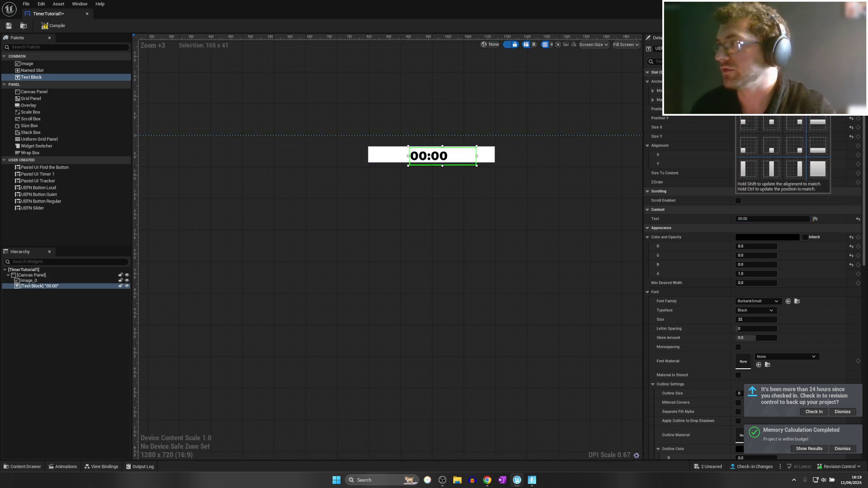
left_click(492, 157)
left_click(434, 156)
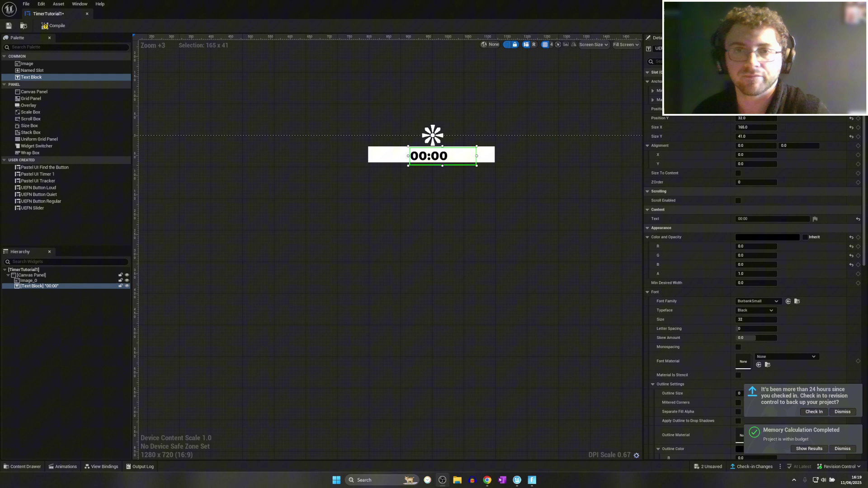
Add a second image of about 38 × 40 below the white bar and assign it the T_UI_IconLibrary_Zap_64 texture.
mouse_move(26, 64)
left_mouse_down()
mouse_move(373, 149)
mouse_move(398, 203)
mouse_move(376, 204)
left_mouse_up()
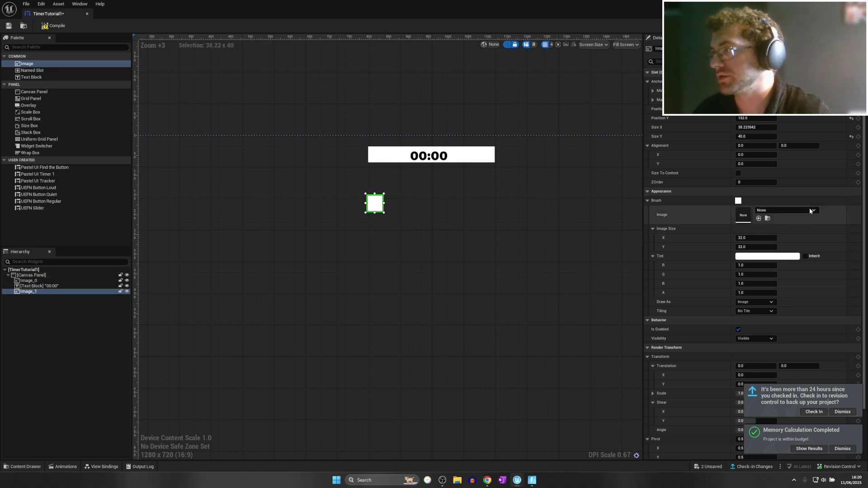
left_click(796, 210)
type("texture")
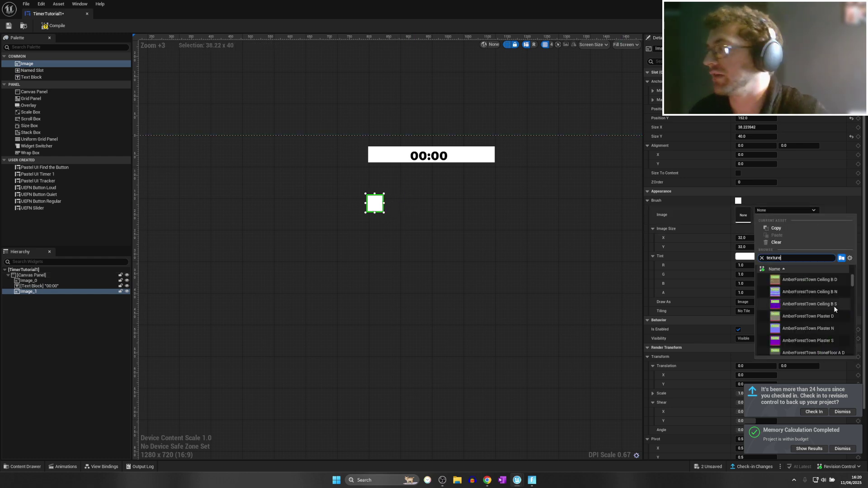
scroll(834, 304, "down", 5)
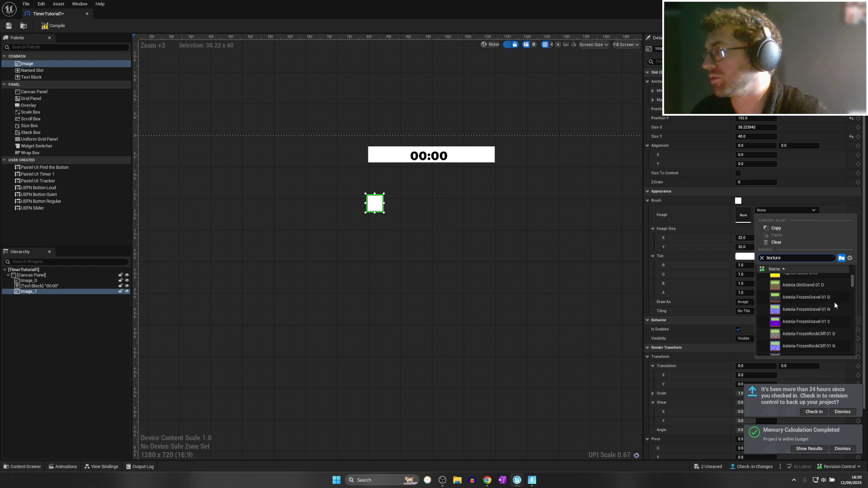
left_click_drag(852, 285, 846, 351)
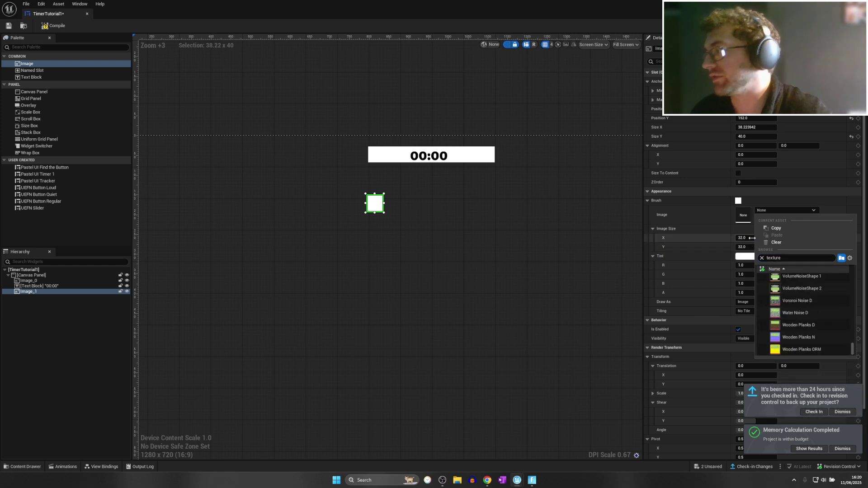
left_click(790, 257)
type("icon")
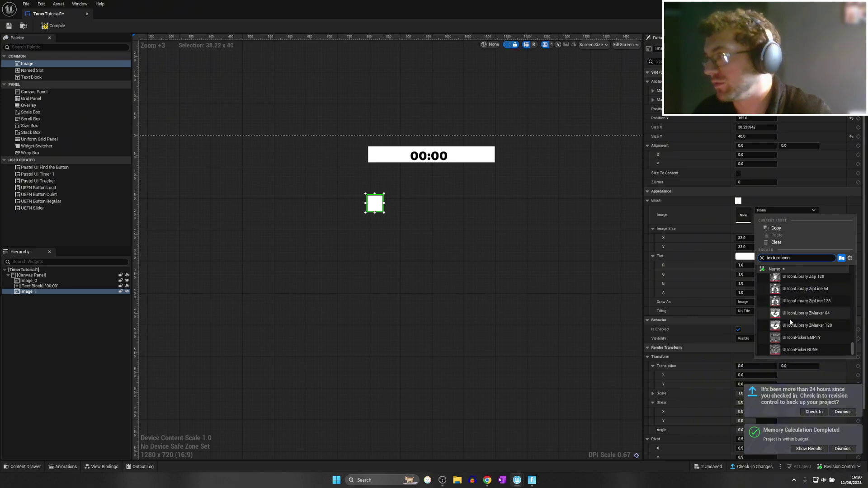
left_click(793, 277)
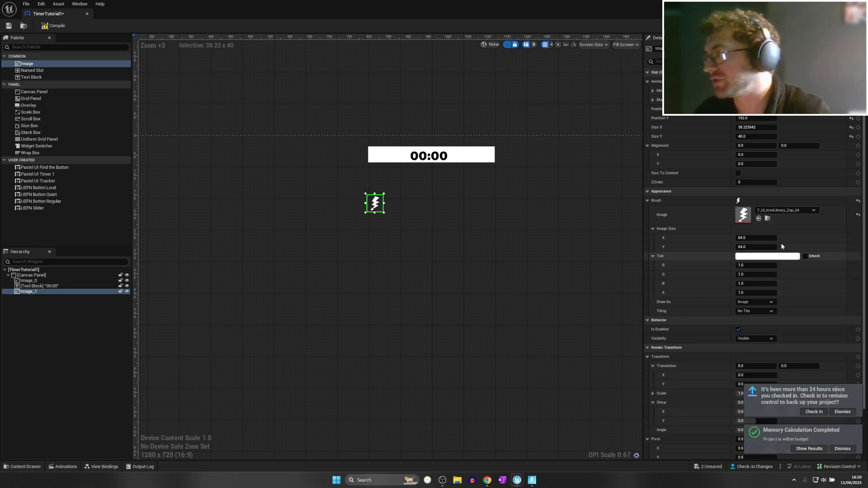
Tint the lightning icon black.
left_click(768, 256)
left_click(718, 337)
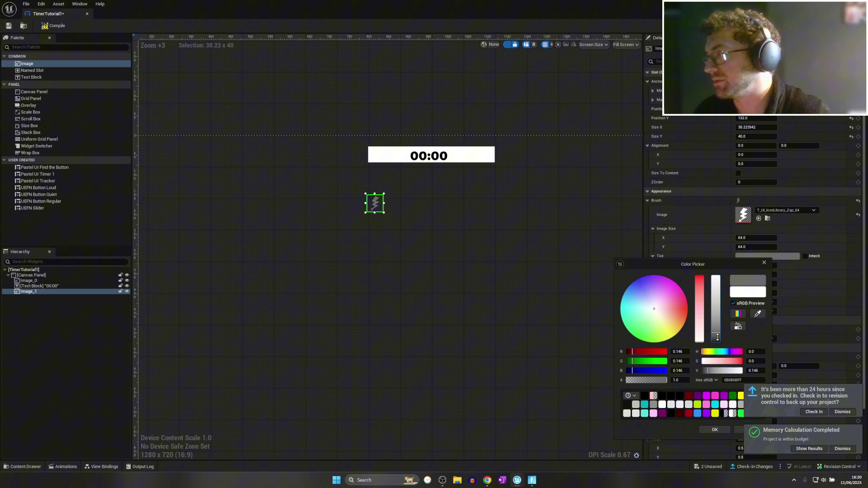
left_click(707, 431)
Move the lightning icon onto the left end of the white bar and anchor it to the top centre of the canvas.
left_click_drag(375, 203, 380, 161)
left_click(757, 82)
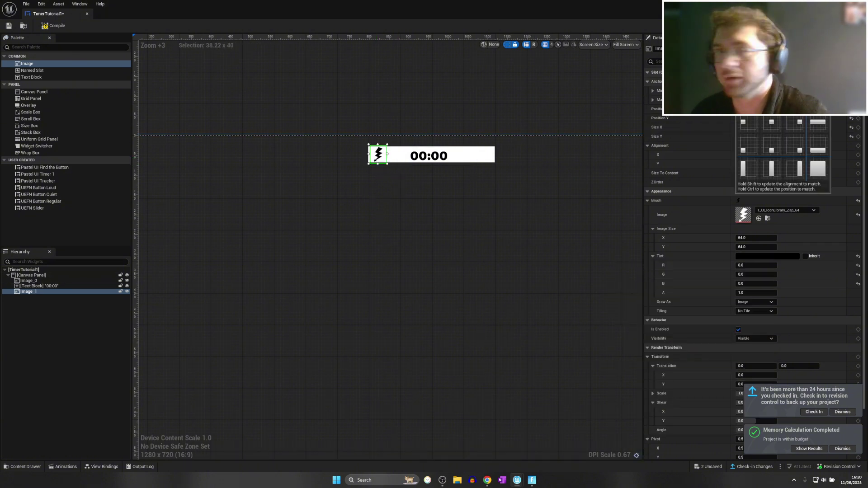
left_click(771, 99)
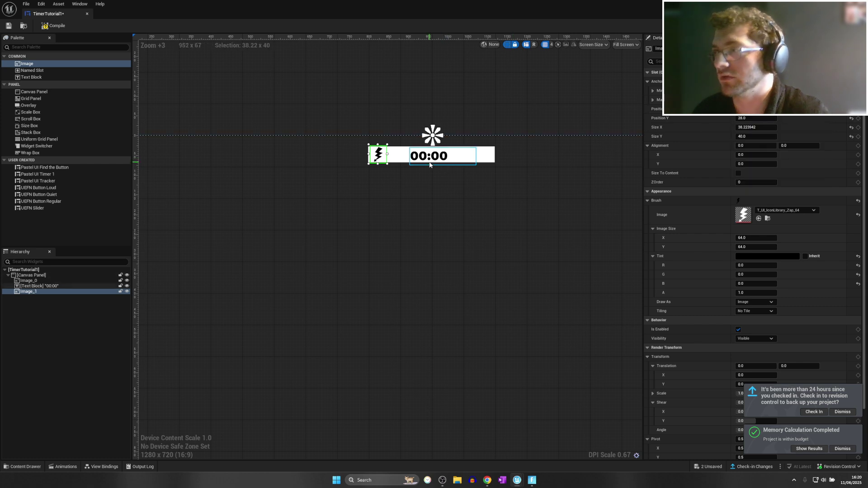
Examine the timer bar's layout and placement against the whole canvas.
scroll(432, 167, "up", 1)
left_click(431, 205)
scroll(432, 204, "down", 2)
right_click_drag(501, 209, 436, 219)
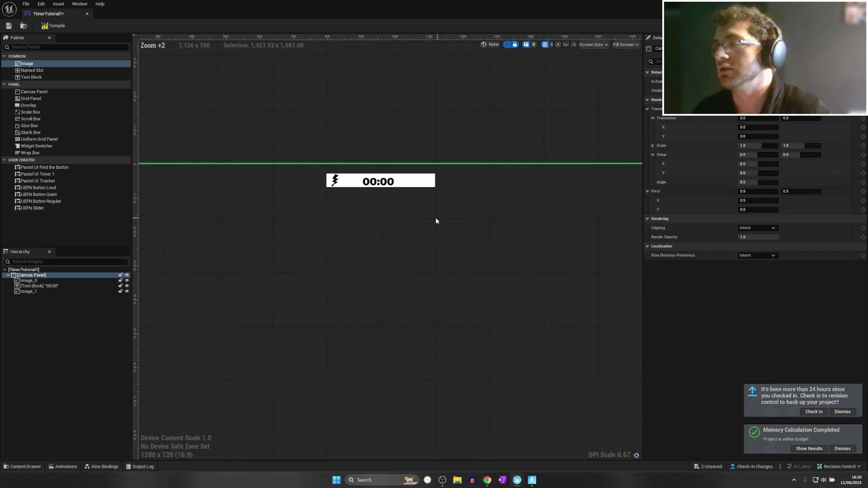
scroll(436, 218, "up", 1)
scroll(411, 197, "down", 5)
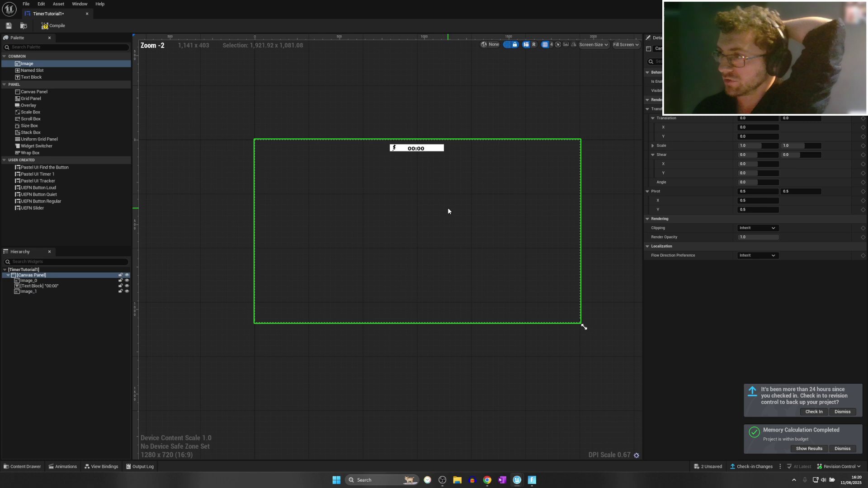
left_click(433, 149)
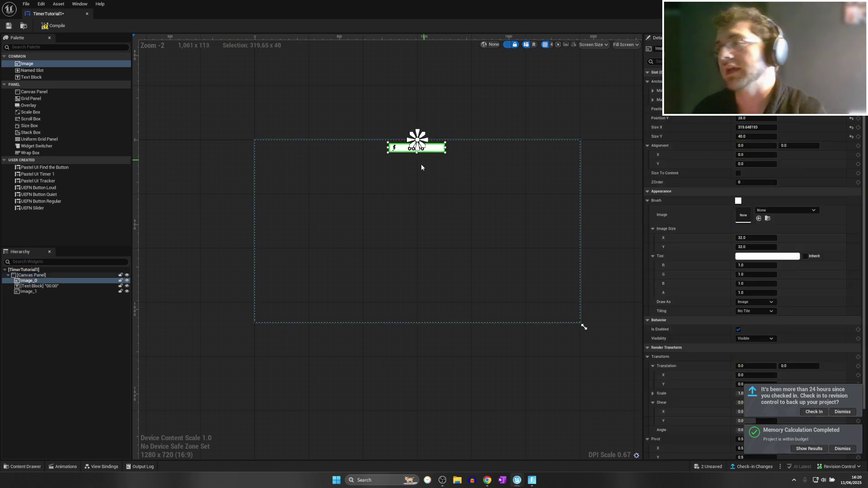
scroll(430, 200, "up", 3)
scroll(431, 199, "up", 3)
right_click_drag(461, 192, 456, 236)
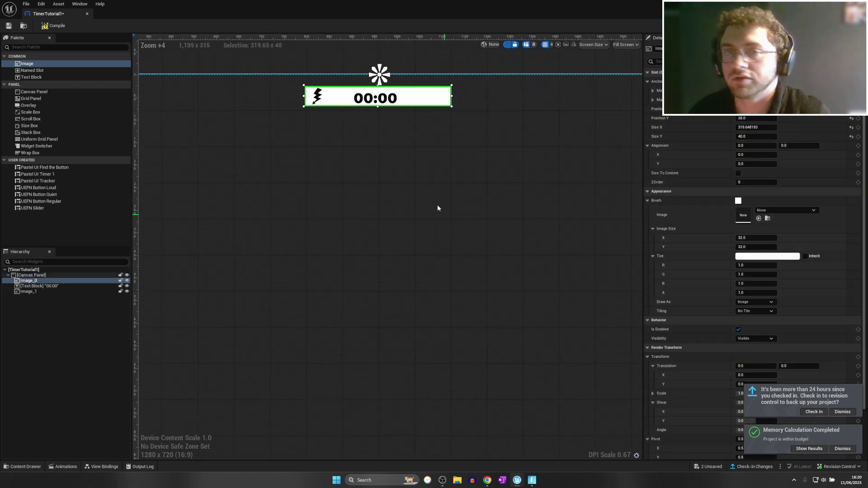
left_click(437, 203)
scroll(405, 179, "down", 2)
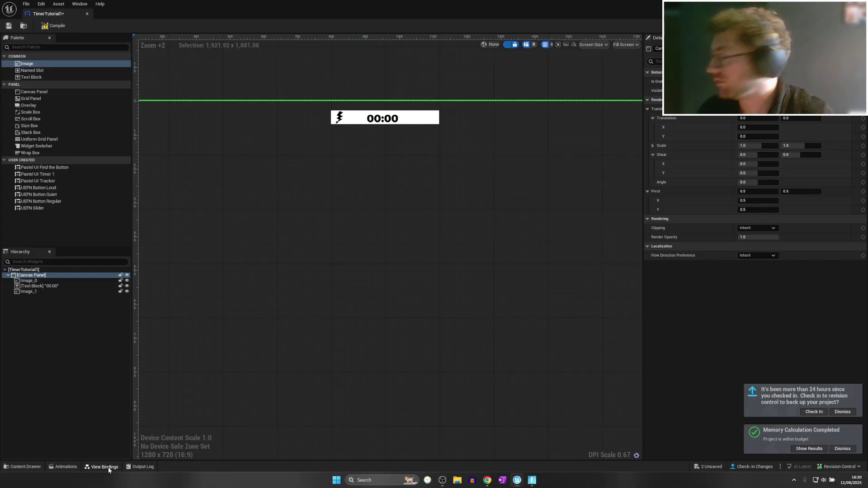
Add the Device - Timer View Model as a viewmodel to the widget and leave the viewmodel list.
left_click(102, 466)
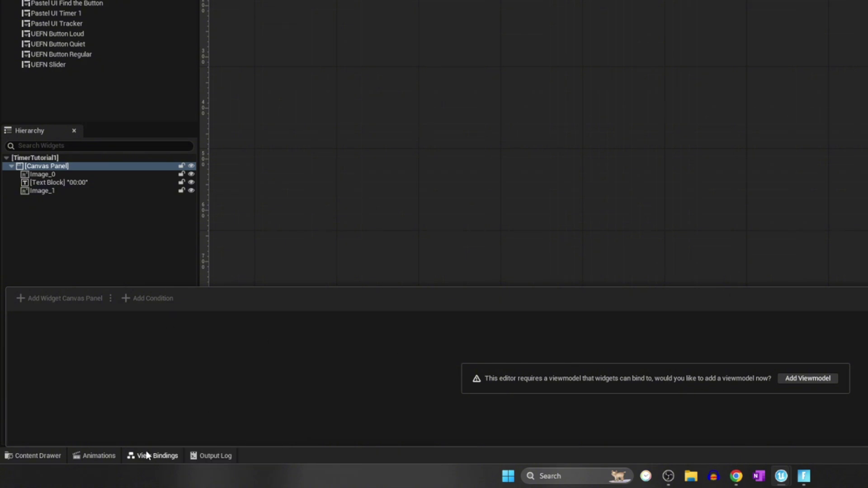
left_click(796, 377)
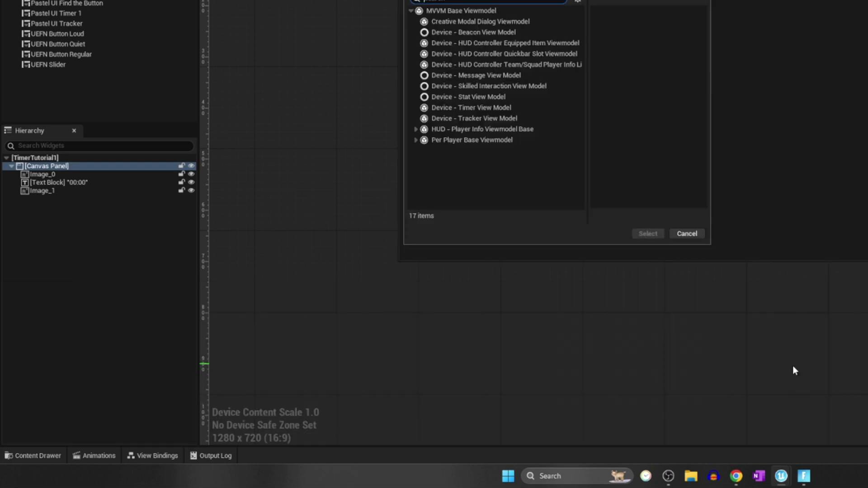
left_click(483, 109)
left_click(648, 234)
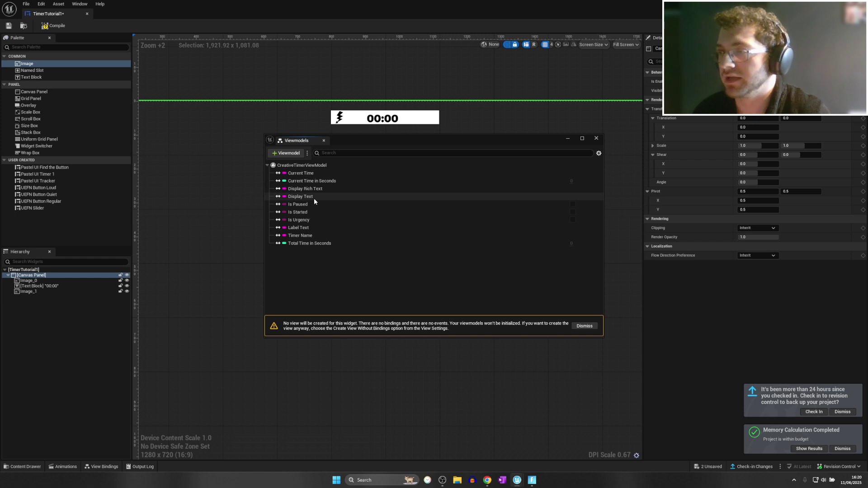
left_click(474, 49)
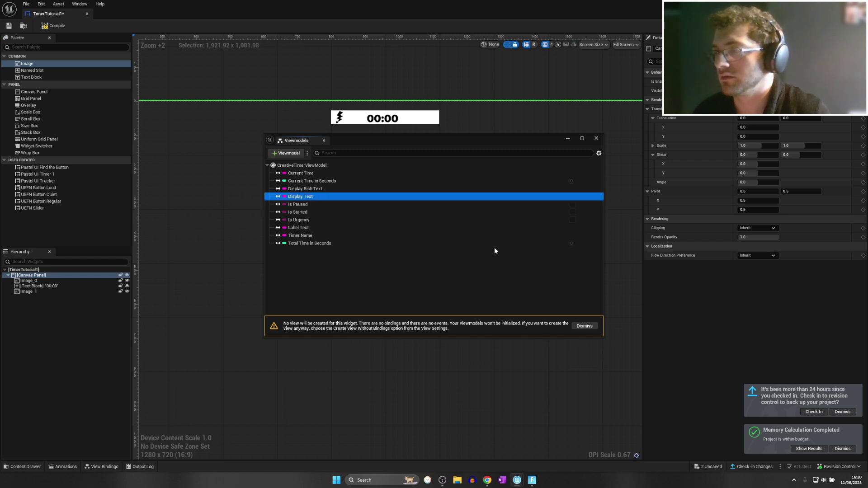
left_click(597, 138)
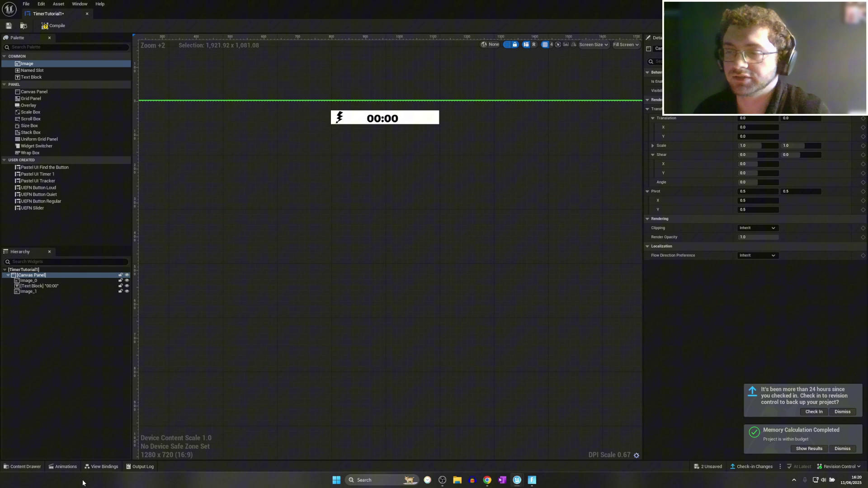
Create a view binding for the 00:00 Text Block with its Text property as the destination.
left_click(93, 467)
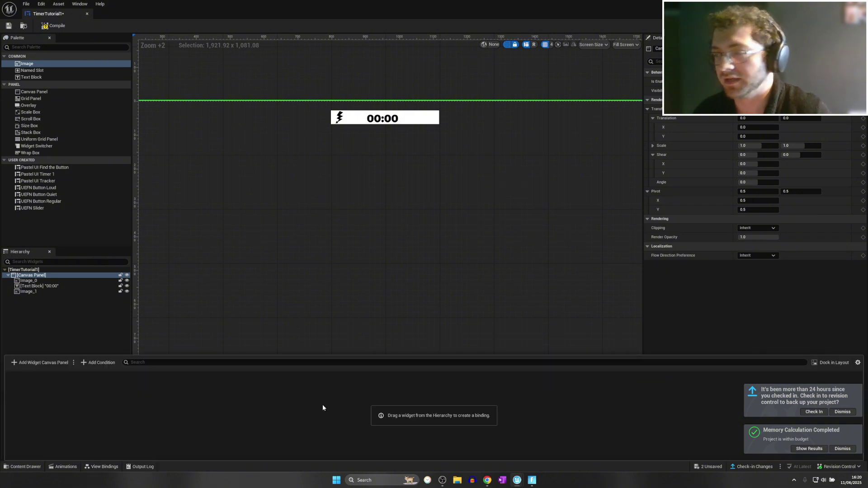
left_click(373, 125)
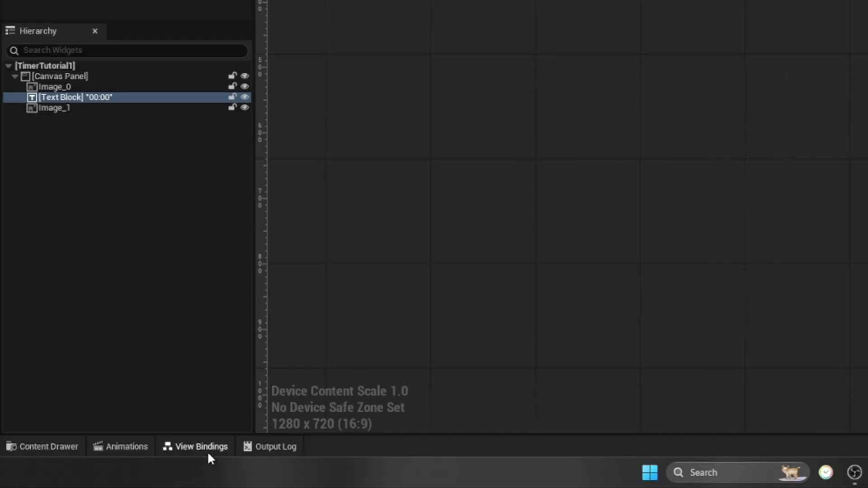
left_click(204, 448)
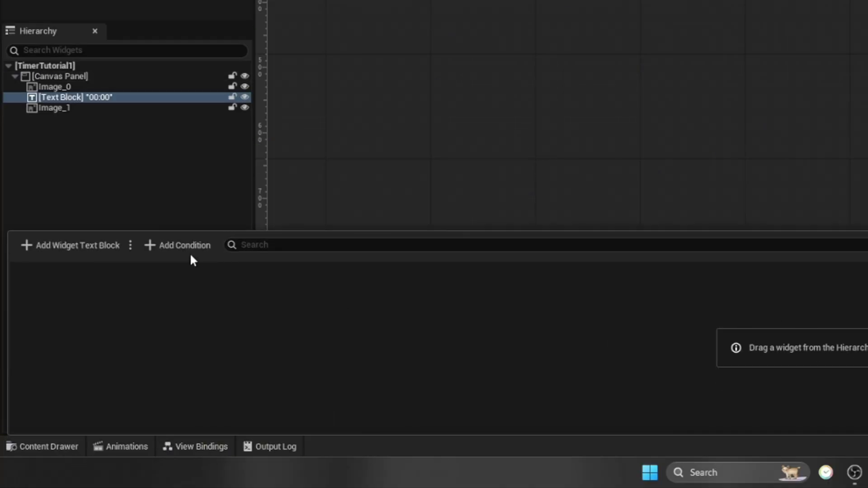
left_click(57, 246)
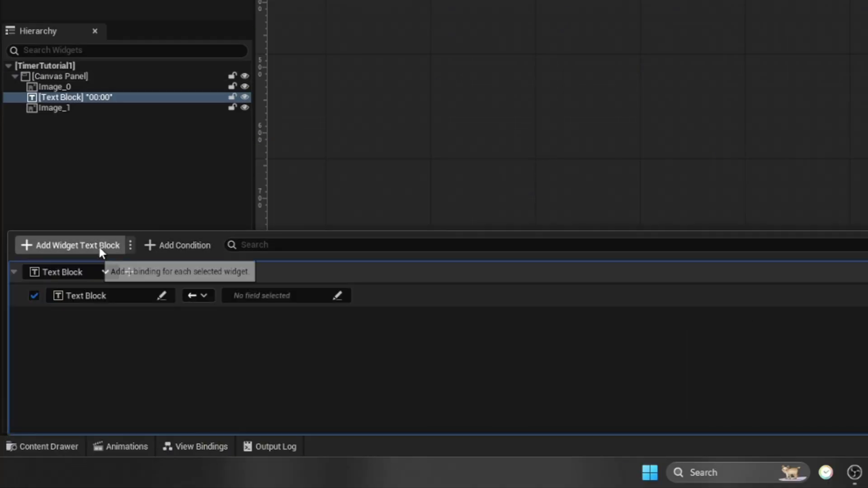
left_click(162, 297)
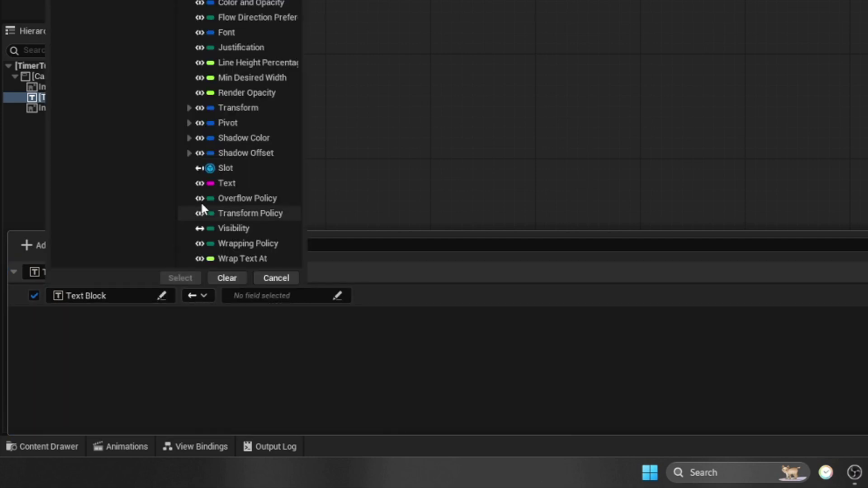
left_click(239, 183)
left_click(181, 277)
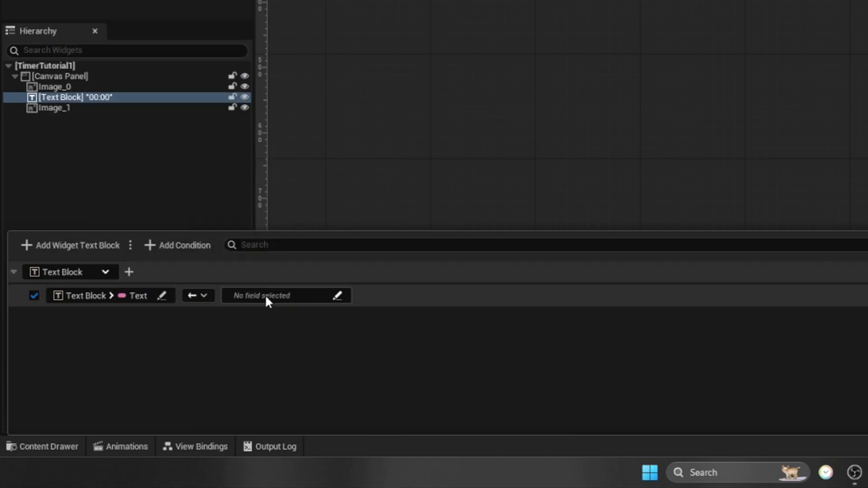
Set the binding's source to Current Time from CreativeTimerViewModel and leave the view bindings.
left_click(337, 296)
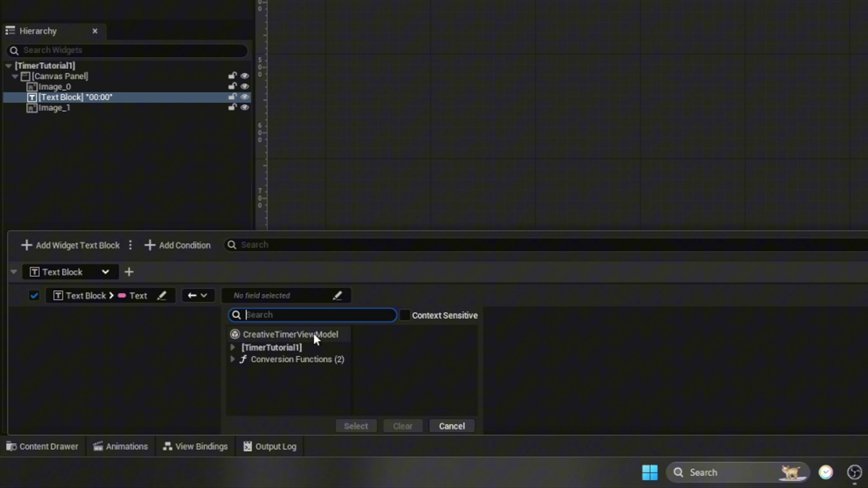
left_click(292, 335)
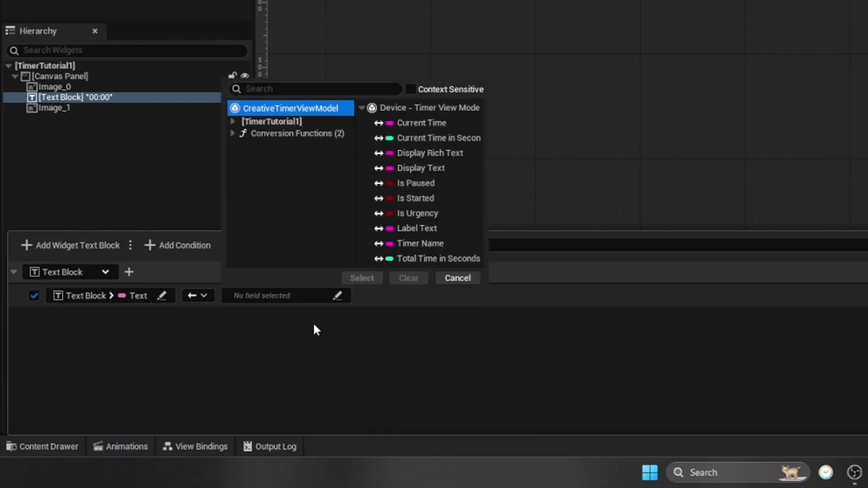
left_click(454, 124)
left_click(363, 278)
left_click(620, 214)
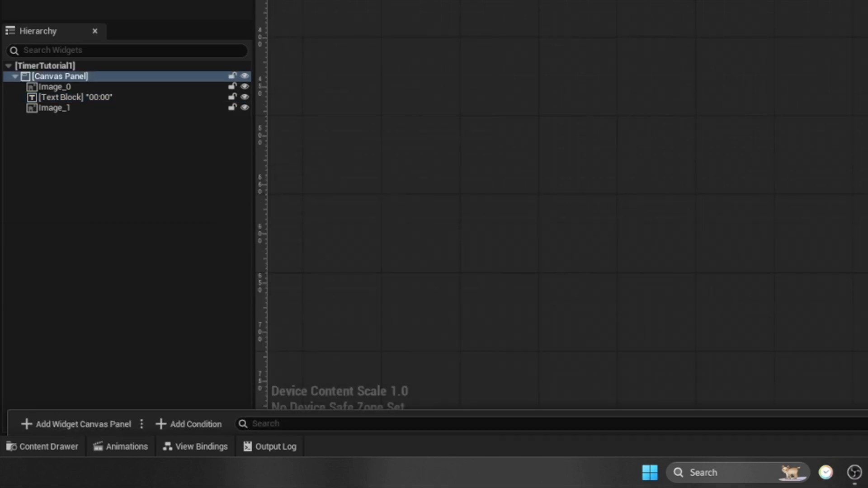
left_click(512, 86)
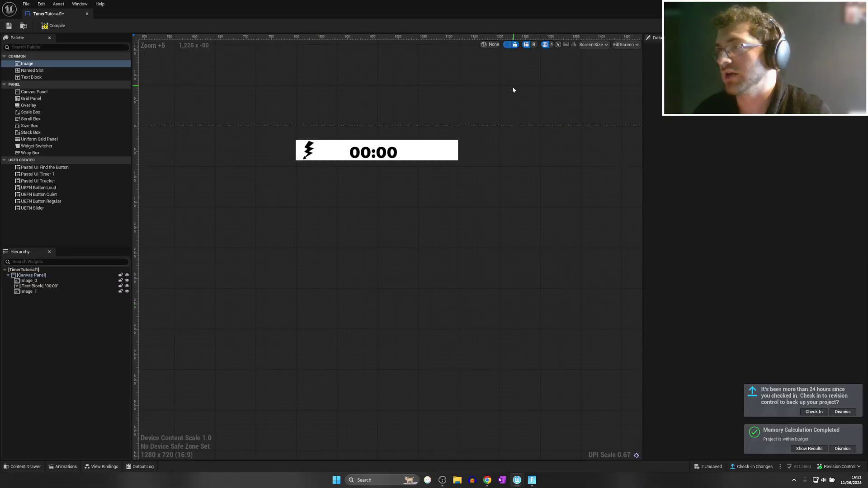
left_click(356, 221)
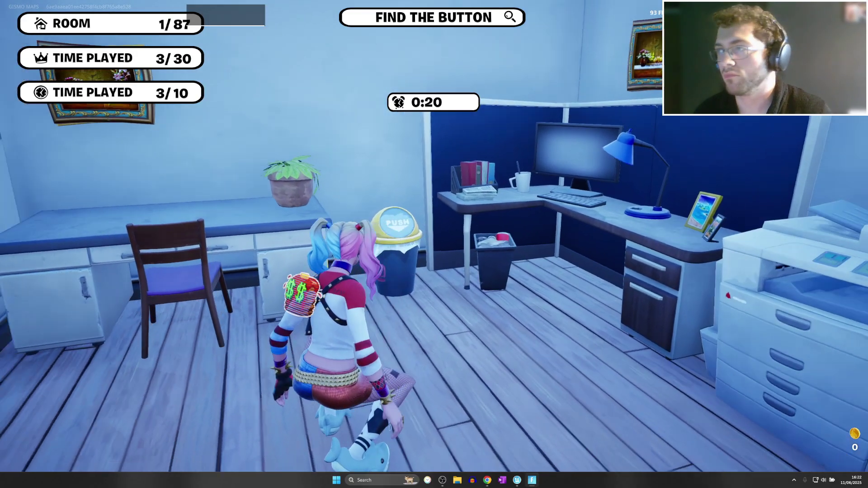
Switch to the FindTheButto level editor, search the level's actors for timer and focus on Timer Device0.
key("ctrl")
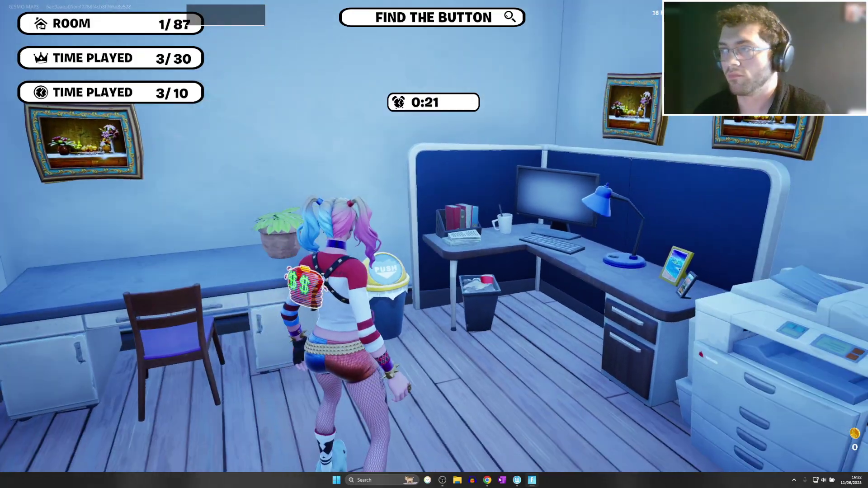
key("ctrl")
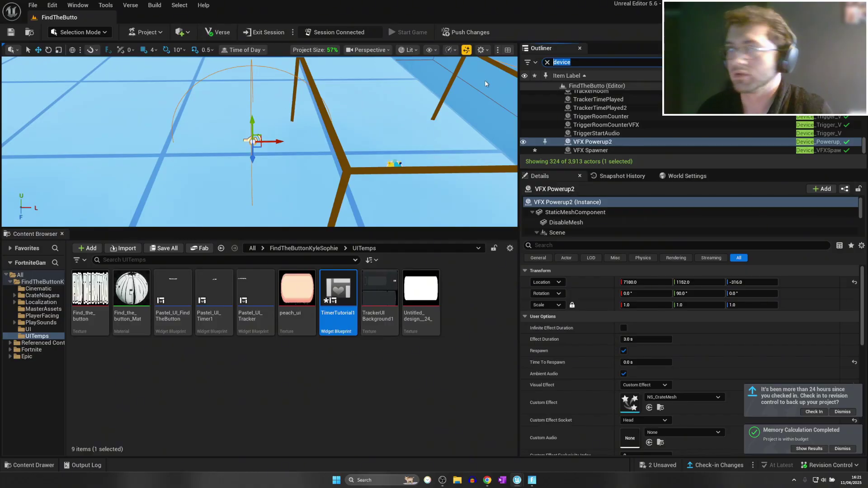
type("timer")
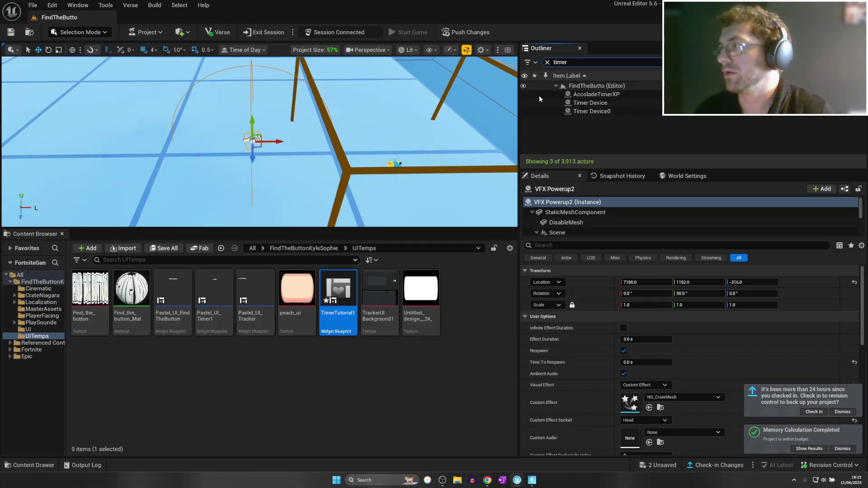
double_click(583, 111)
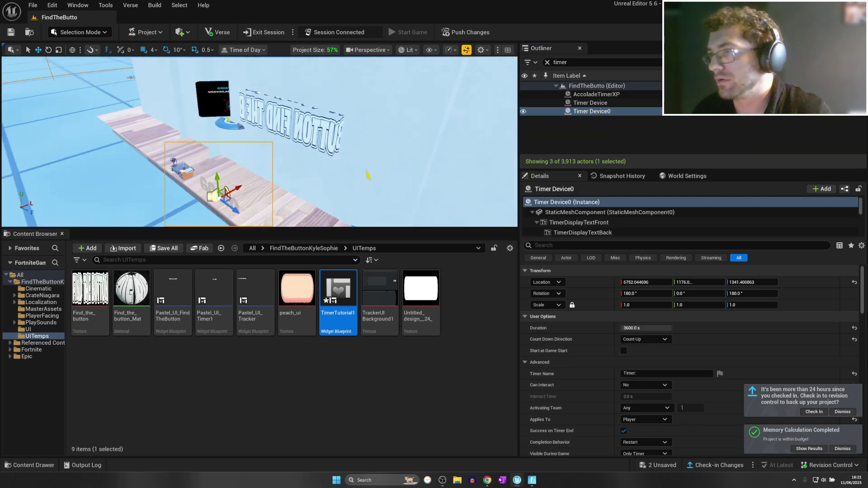
Find Timer Device0's Custom User Widget Class option and review which widgets it offers, leaving the current selection.
scroll(692, 362, "down", 5)
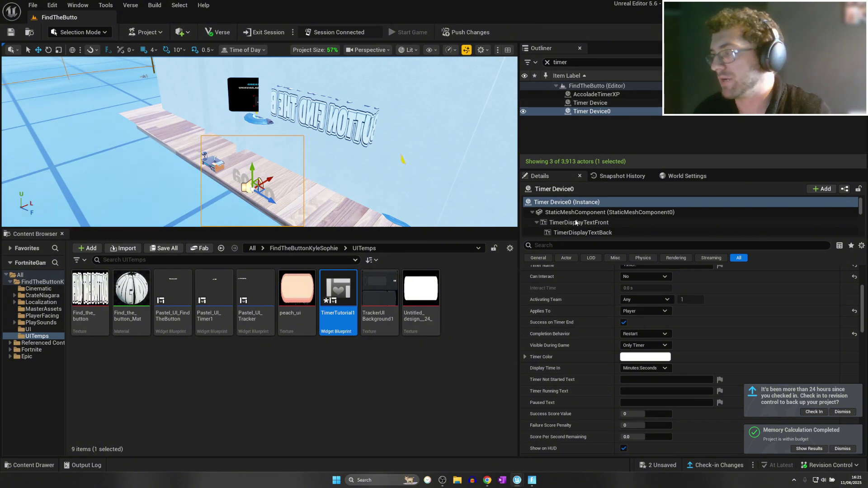
scroll(615, 361, "down", 10)
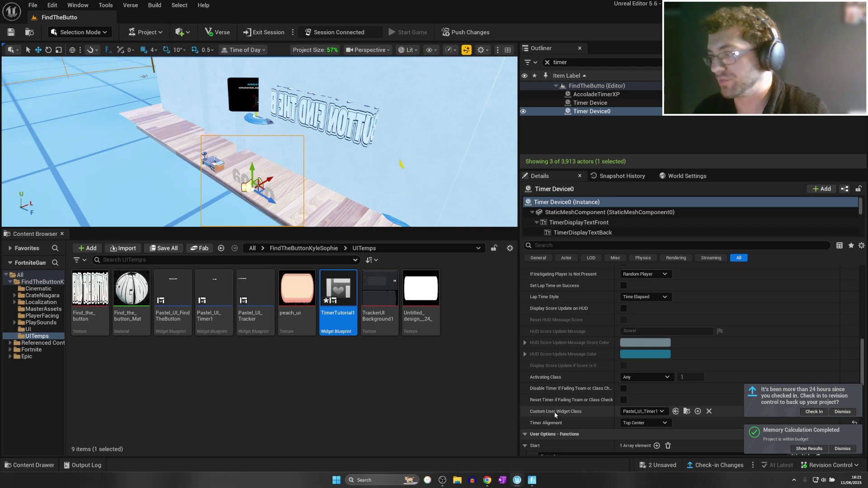
scroll(650, 398, "down", 1)
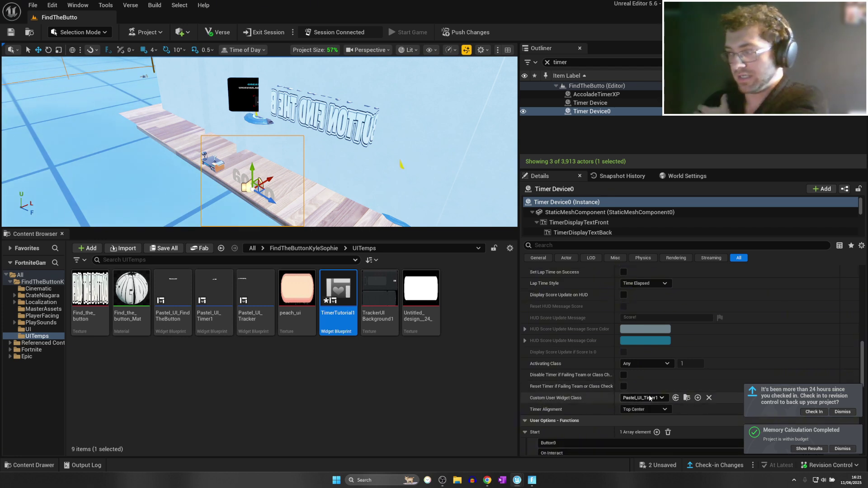
scroll(650, 398, "down", 1)
left_click(639, 385)
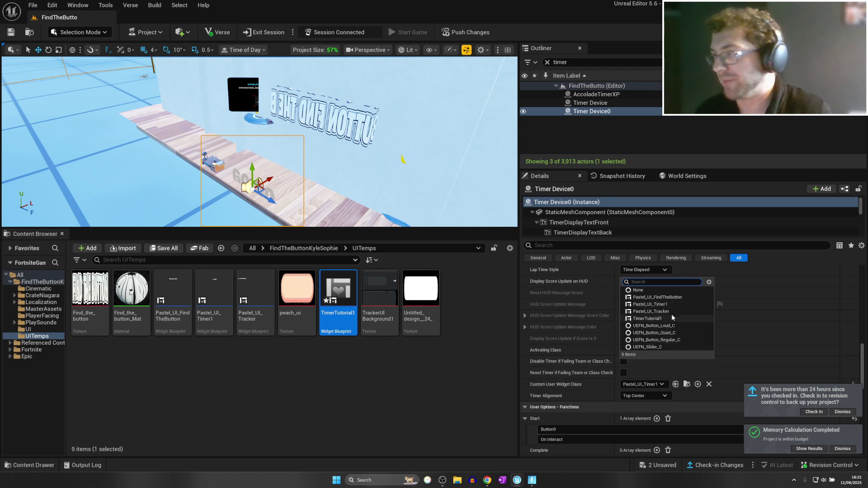
left_click(549, 387)
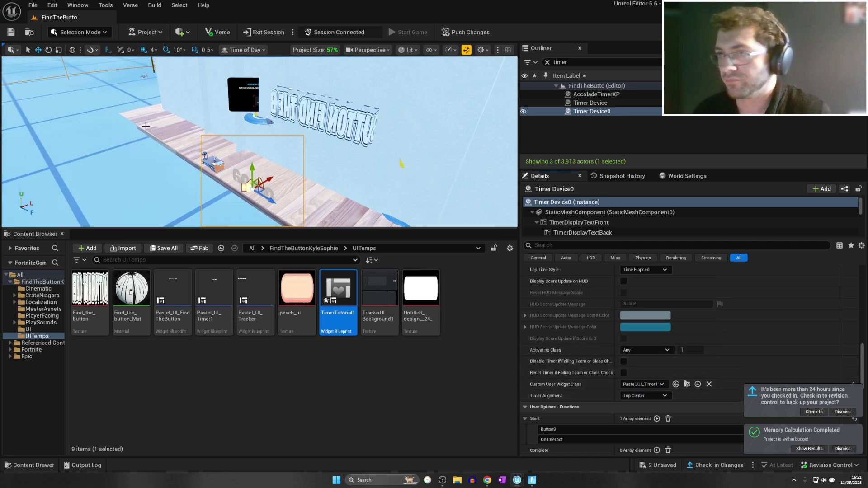
left_click(33, 5)
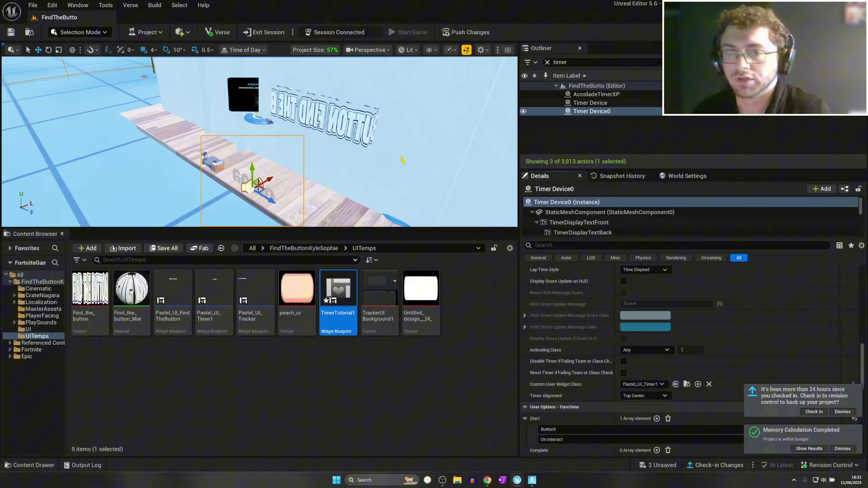